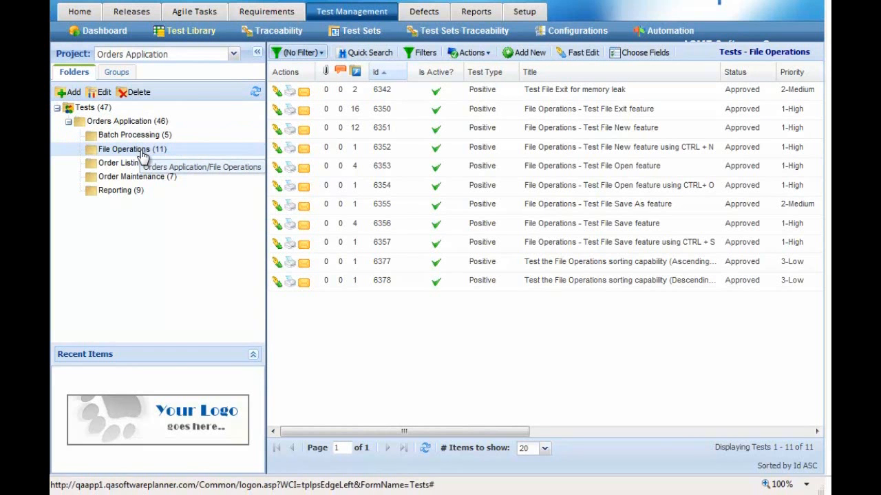
Add a new test to the Orders Application/File Operations folder of the test library.
{"action": "left_click", "coordinate": [523, 54]}
Title the new test 'Test Login Process' and submit it as 1-High priority, Approved.
{"action": "left_click", "coordinate": [438, 168]}
{"action": "type", "text": "Log"}
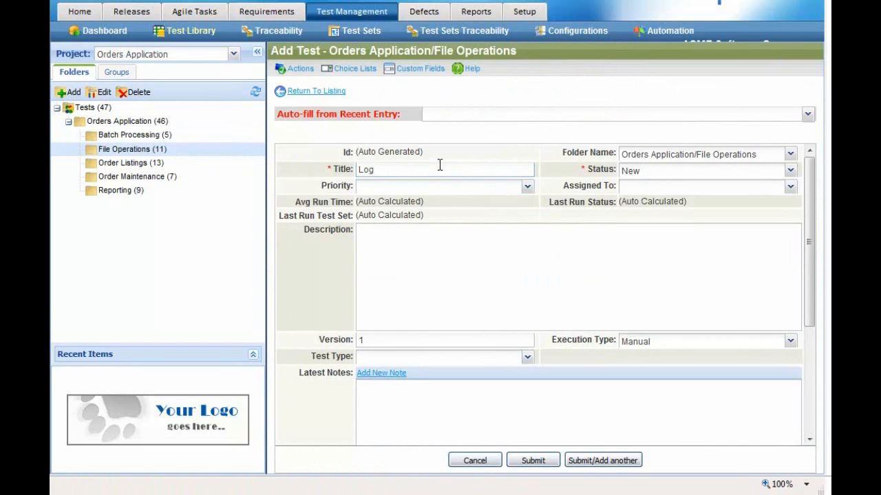
{"action": "key", "text": "ctrl+a"}
{"action": "type", "text": "Test Login Process"}
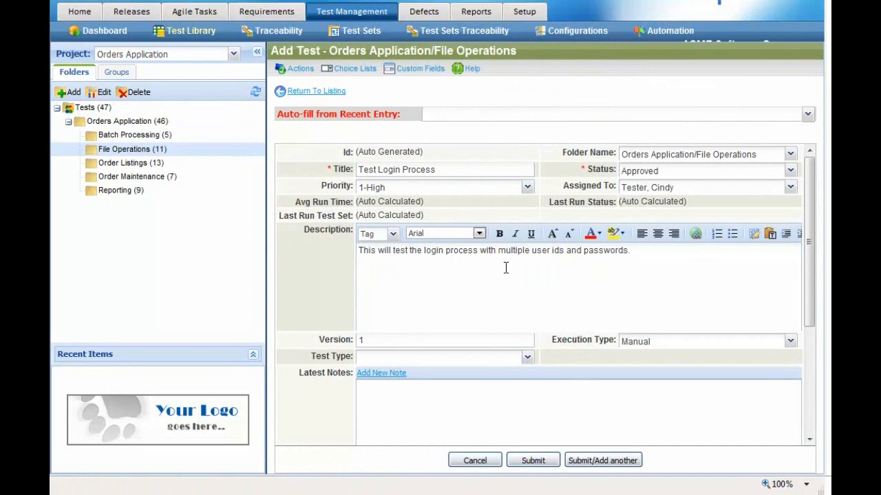
{"action": "left_click", "coordinate": [535, 461]}
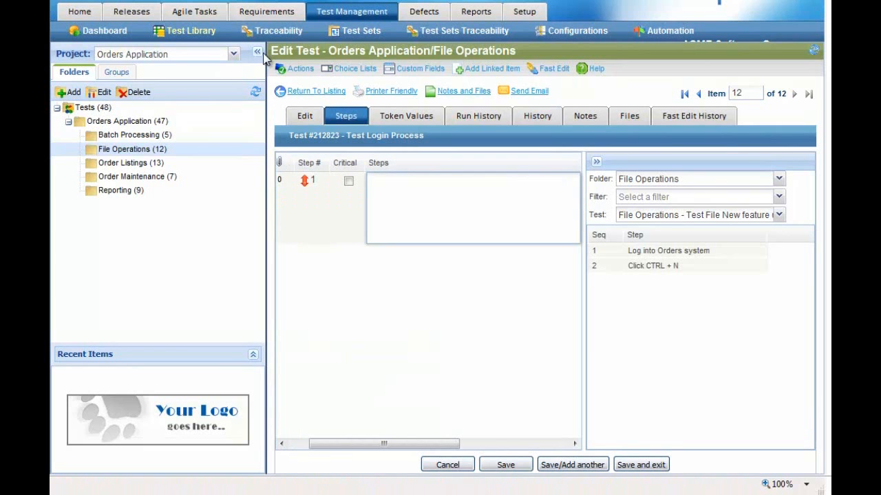
Write step 1 as 'Log into system with this UserId: [?User_Id]' and review the token placeholders.
{"action": "left_click", "coordinate": [256, 56]}
{"action": "left_click", "coordinate": [234, 196]}
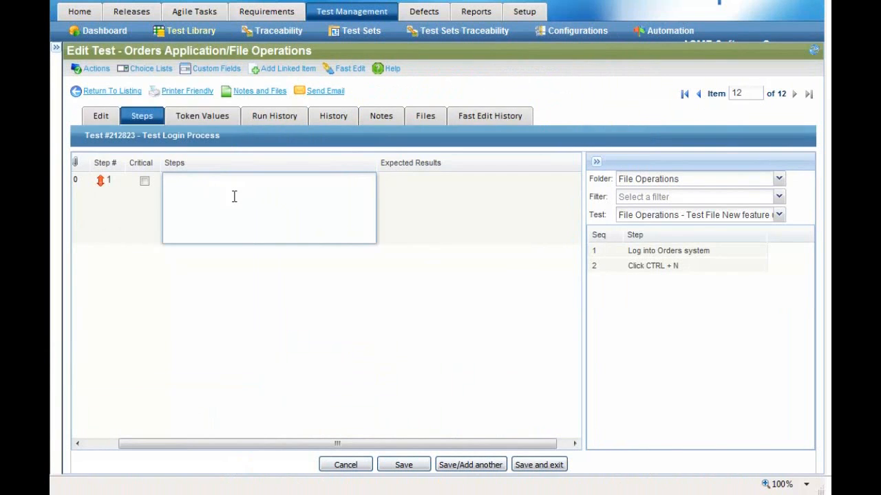
{"action": "type", "text": "Log into system with this UserId: [?User_Id]"}
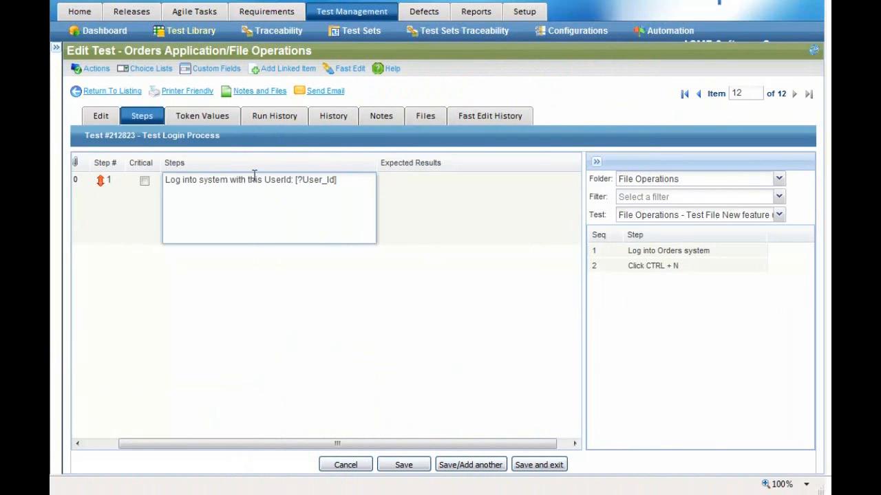
{"action": "left_click_drag", "start_coordinate": [336, 180], "coordinate": [294, 180]}
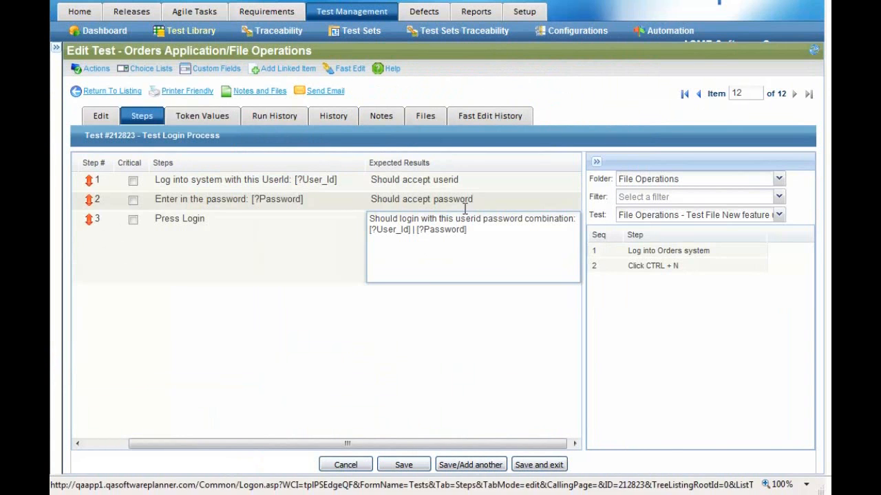
{"action": "left_click_drag", "start_coordinate": [475, 234], "coordinate": [364, 234]}
{"action": "left_click", "coordinate": [483, 238]}
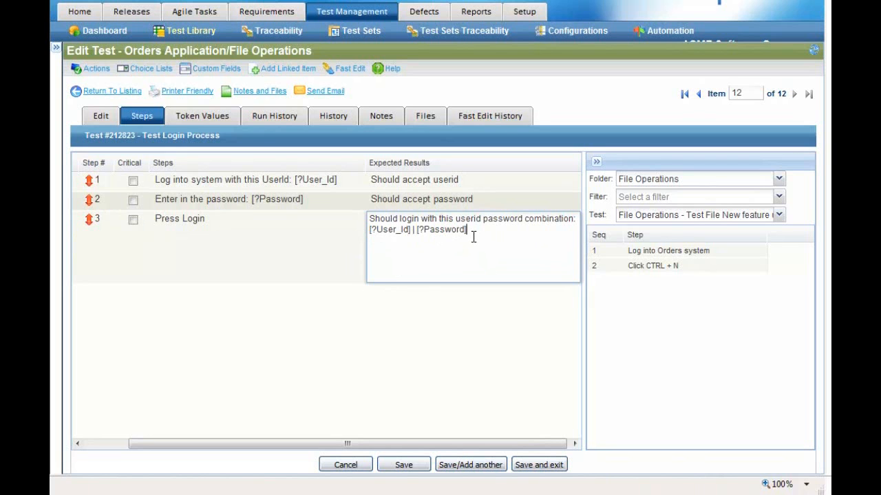
Open step 2 for editing and inspect its [?Password] token.
{"action": "left_click", "coordinate": [302, 200]}
{"action": "left_click", "coordinate": [243, 199]}
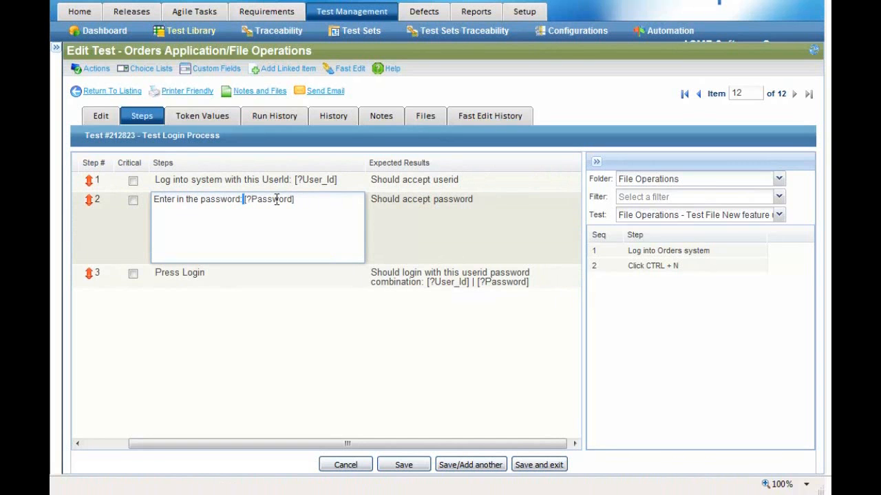
{"action": "mouse_move", "coordinate": [294, 200]}
{"action": "left_mouse_down"}
{"action": "mouse_move", "coordinate": [247, 200]}
{"action": "mouse_move", "coordinate": [291, 201]}
{"action": "left_mouse_up"}
{"action": "left_click", "coordinate": [250, 199]}
Correct the [?Password] token text in step 2 and save the three steps.
{"action": "left_click", "coordinate": [272, 204]}
{"action": "type", "text": "_"}
{"action": "key", "text": "BackSpace"}
{"action": "key", "text": "BackSpace"}
{"action": "type", "text": "8787"}
{"action": "key", "text": "BackSpace"}
{"action": "key", "text": "BackSpace"}
{"action": "key", "text": "BackSpace"}
{"action": "key", "text": "BackSpace"}
{"action": "type", "text": "(***"}
{"action": "key", "text": "BackSpace"}
{"action": "key", "text": "BackSpace"}
{"action": "key", "text": "BackSpace"}
{"action": "key", "text": "BackSpace"}
{"action": "left_click", "coordinate": [403, 465]}
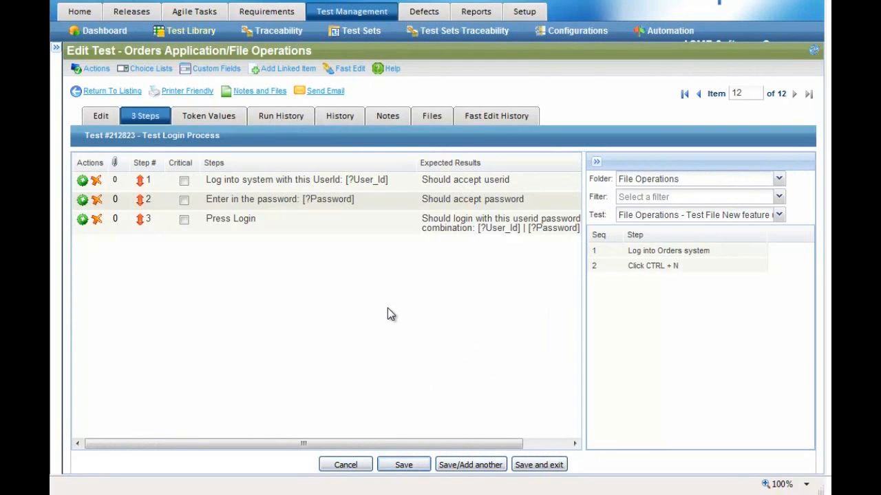
Check the required tokens User_Id and Password, copy User_Id, and switch to a blank Excel workbook.
{"action": "left_click", "coordinate": [213, 118]}
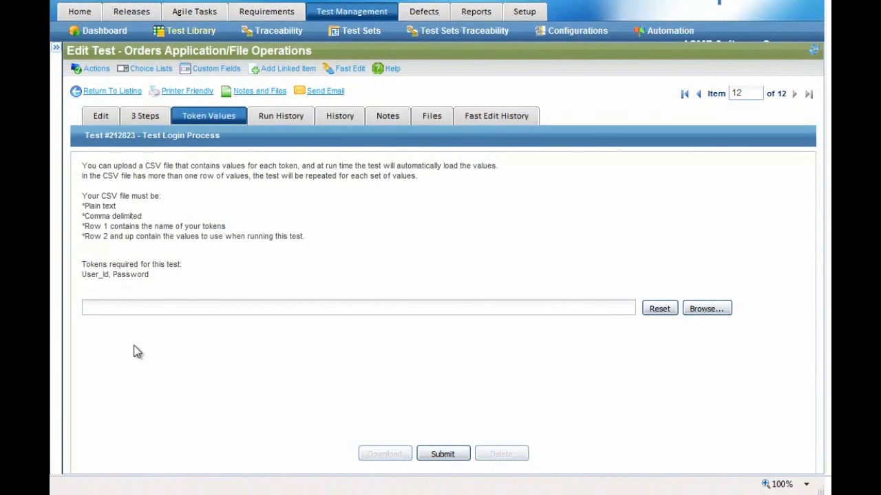
{"action": "left_click_drag", "start_coordinate": [82, 275], "coordinate": [148, 277]}
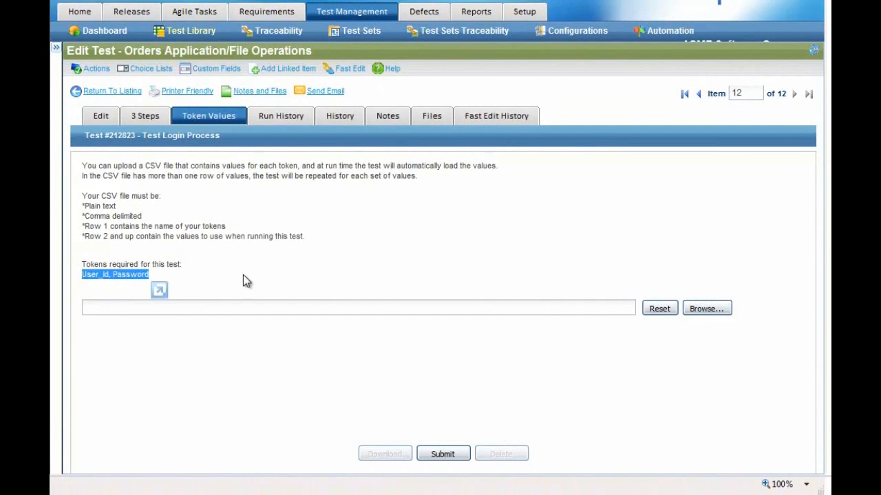
{"action": "left_click", "coordinate": [206, 277]}
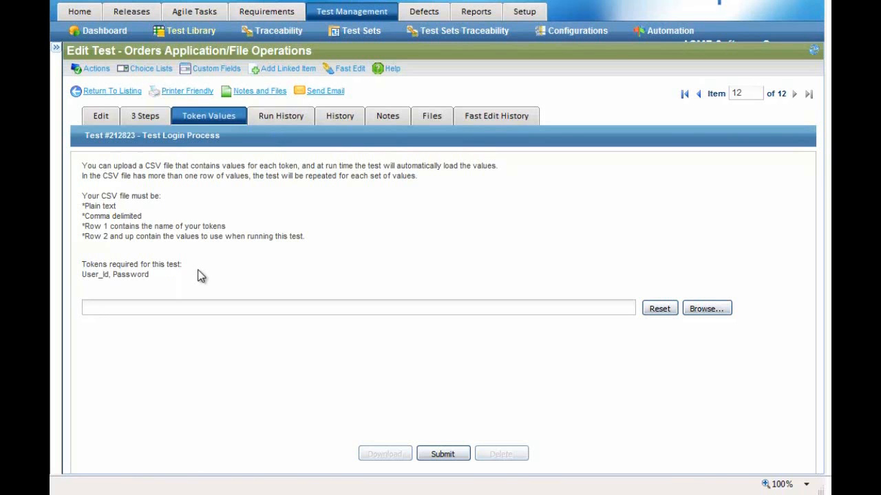
{"action": "left_click_drag", "start_coordinate": [74, 275], "coordinate": [108, 275]}
{"action": "key", "text": "ctrl+c"}
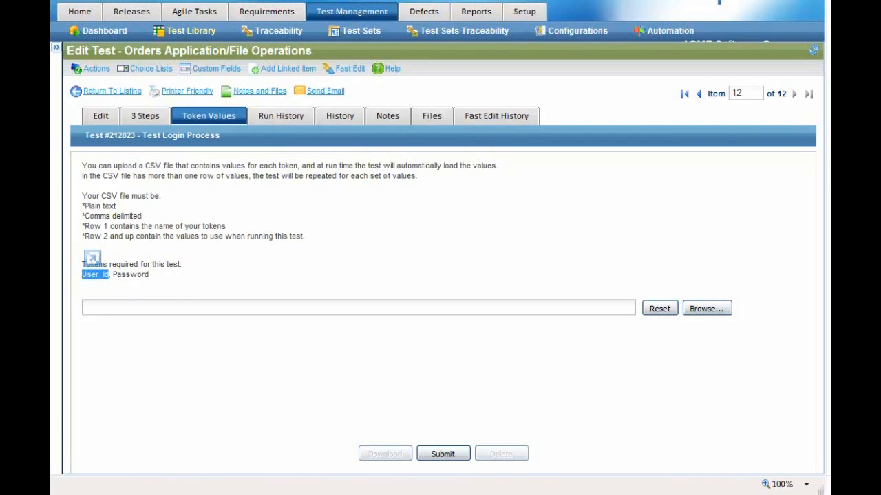
{"action": "left_click", "coordinate": [269, 494]}
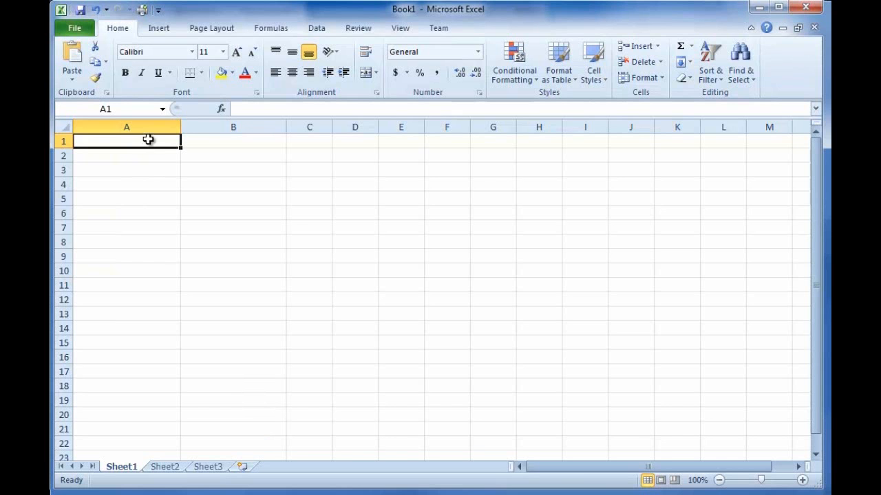
Put headers User_Id in A1 and Password in B1, then enter the first user id in A2.
{"action": "key", "text": "ctrl+v"}
{"action": "left_click", "coordinate": [207, 144]}
{"action": "type", "text": "Password"}
{"action": "left_click", "coordinate": [142, 157]}
{"action": "left_click_drag", "start_coordinate": [136, 141], "coordinate": [191, 141]}
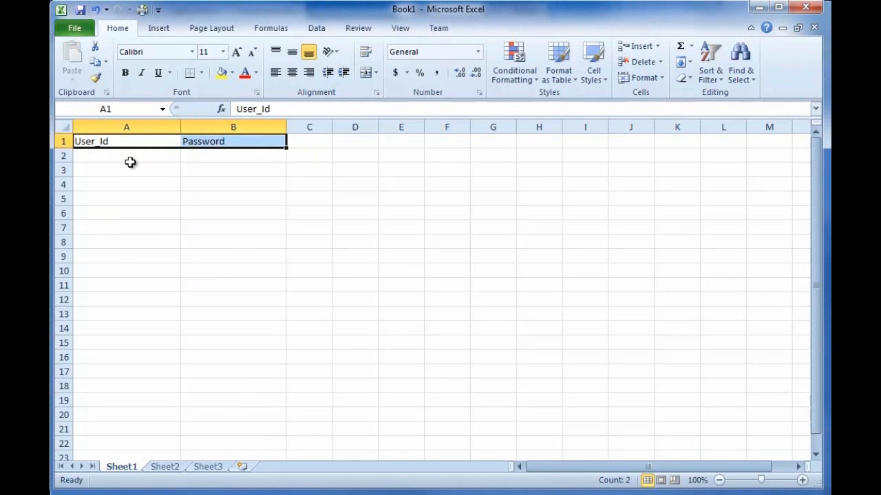
{"action": "left_click", "coordinate": [134, 155]}
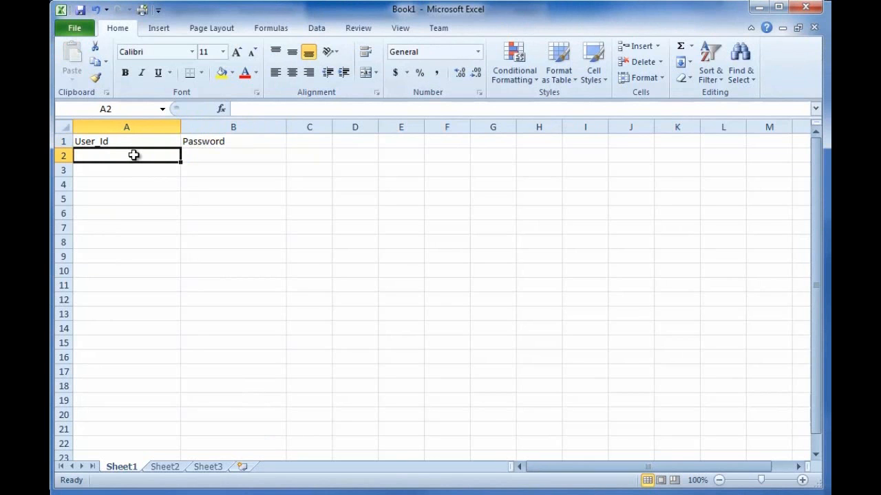
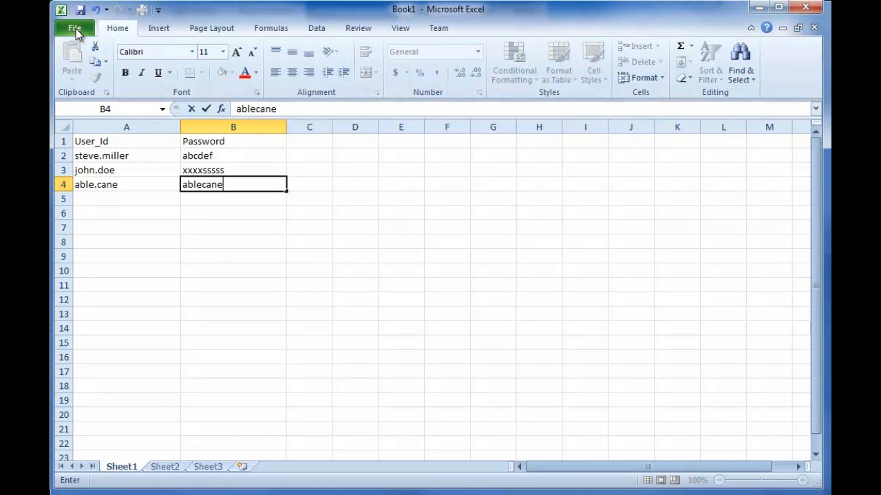
Save the workbook as Tokens.csv in CSV (Comma delimited) format, keeping only the active sheet.
{"action": "left_click", "coordinate": [75, 29]}
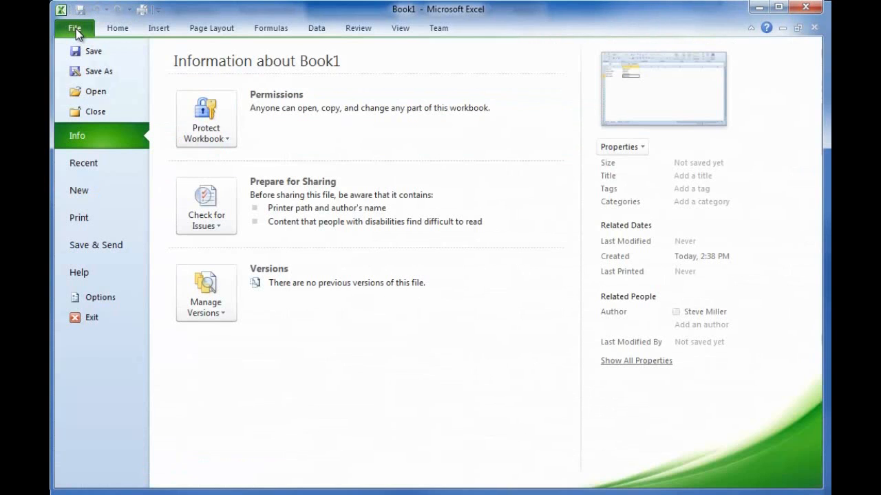
{"action": "left_click", "coordinate": [98, 72]}
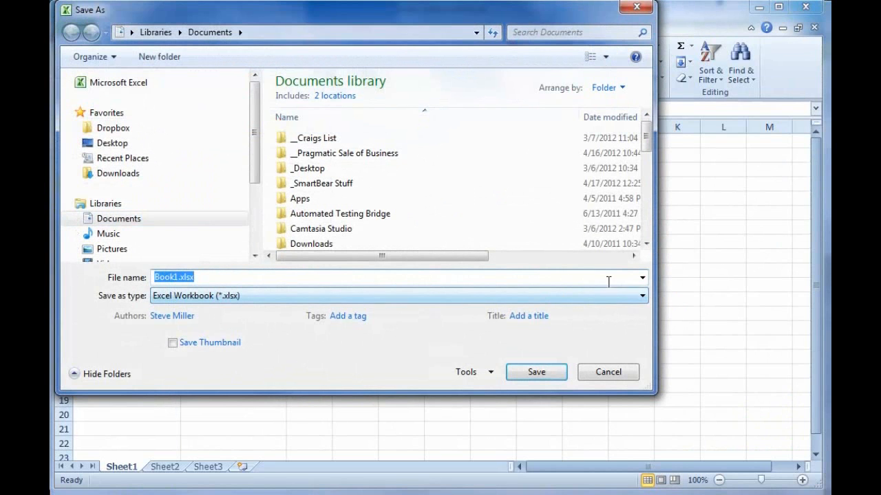
{"action": "left_click", "coordinate": [642, 296]}
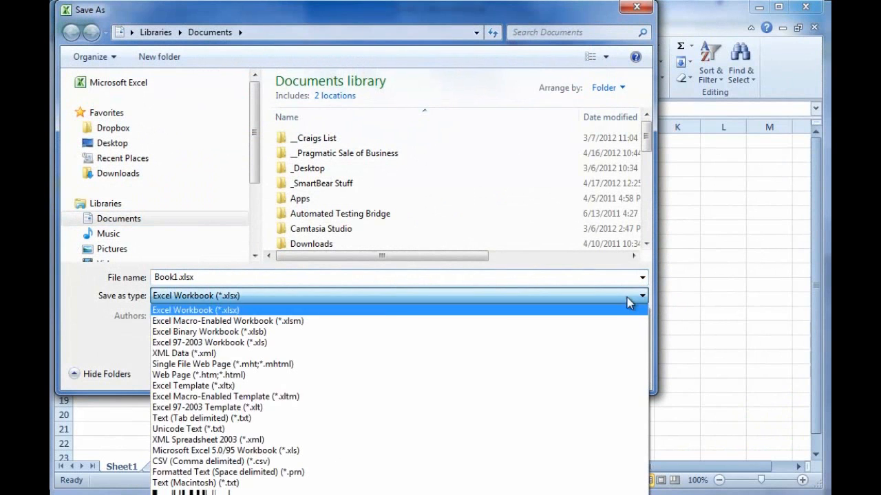
{"action": "left_click", "coordinate": [262, 461]}
{"action": "left_click", "coordinate": [181, 277]}
{"action": "left_click", "coordinate": [178, 276]}
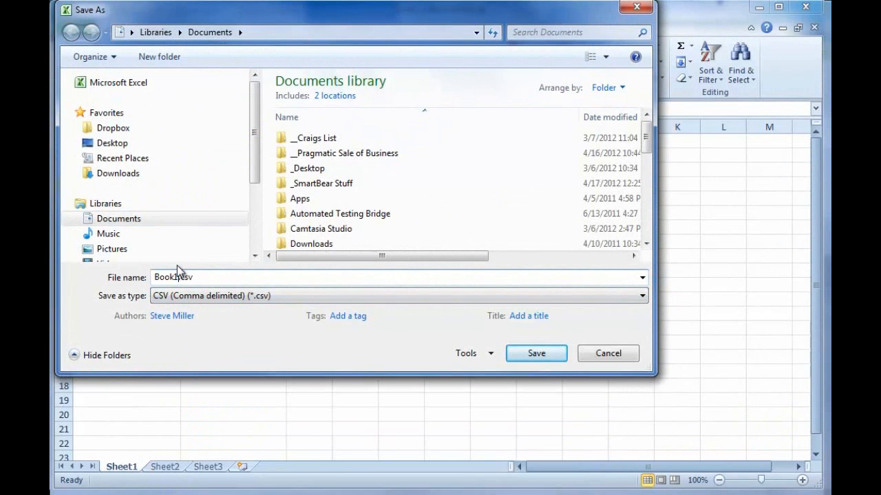
{"action": "key", "text": "ctrl+a"}
{"action": "key", "text": "Return"}
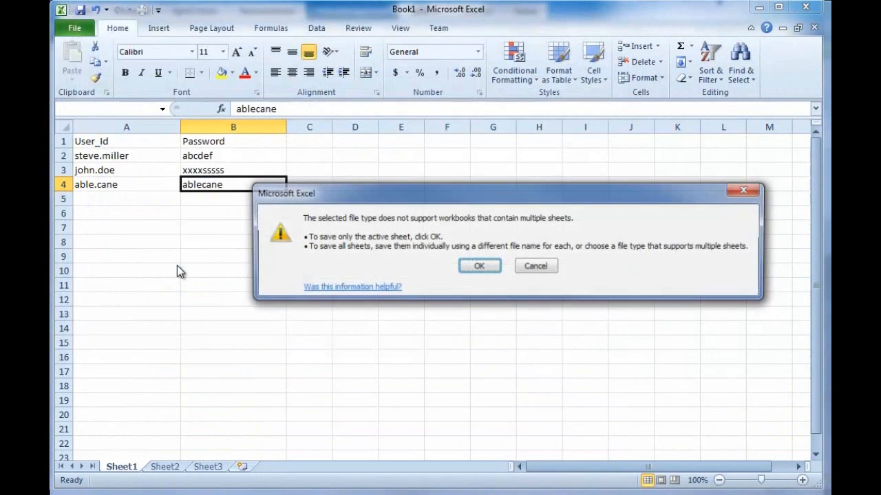
{"action": "left_click", "coordinate": [480, 267]}
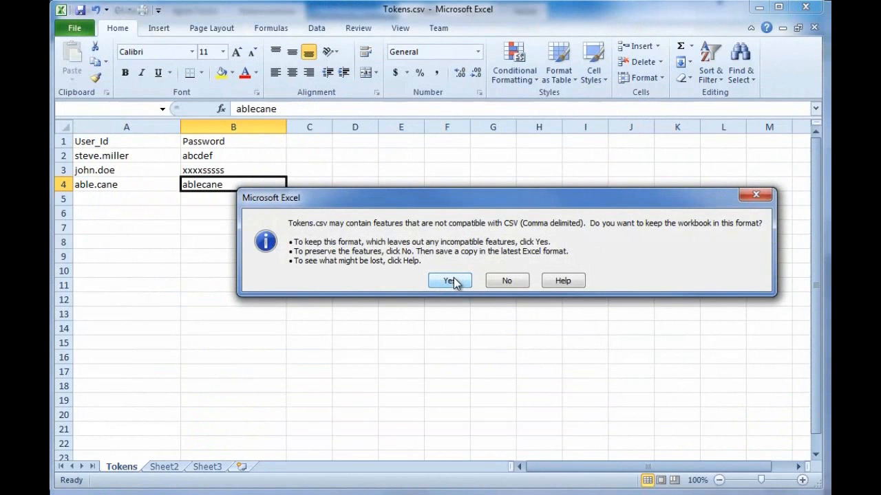
{"action": "left_click", "coordinate": [454, 278]}
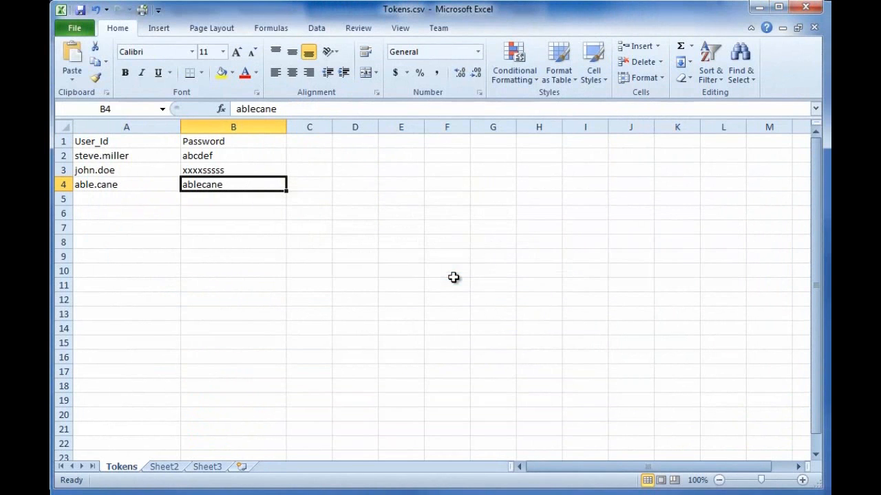
{"action": "left_click", "coordinate": [758, 8]}
Upload c:\Tokens.csv as the test's token values and confirm it gives 3 repetitions.
{"action": "left_click", "coordinate": [444, 311]}
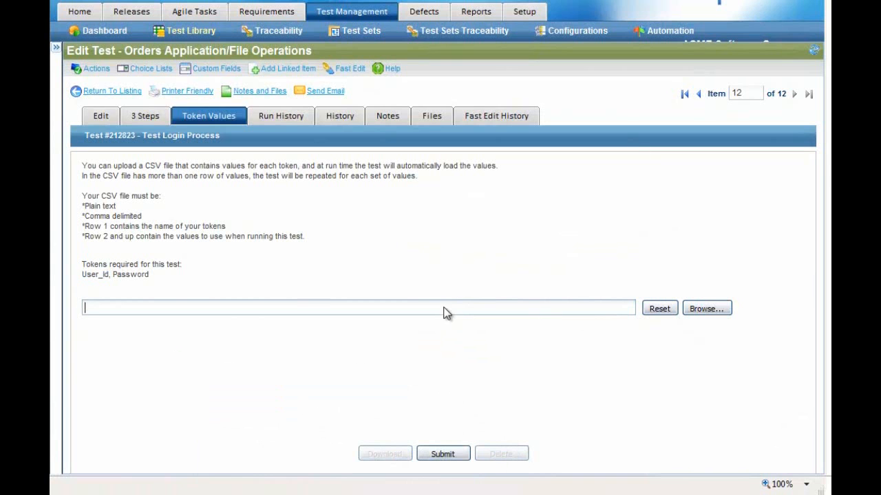
{"action": "left_click", "coordinate": [706, 307]}
{"action": "type", "text": "c:\\Tokens.csv"}
{"action": "left_click", "coordinate": [566, 171]}
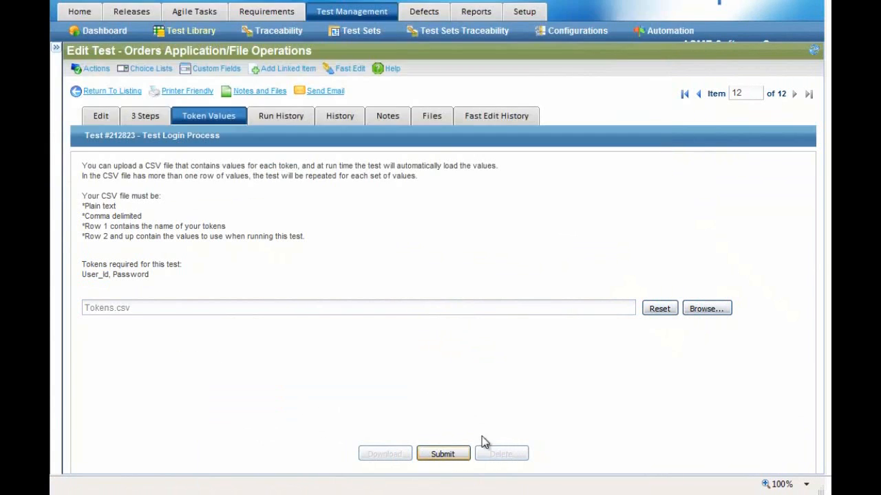
{"action": "left_click", "coordinate": [442, 455]}
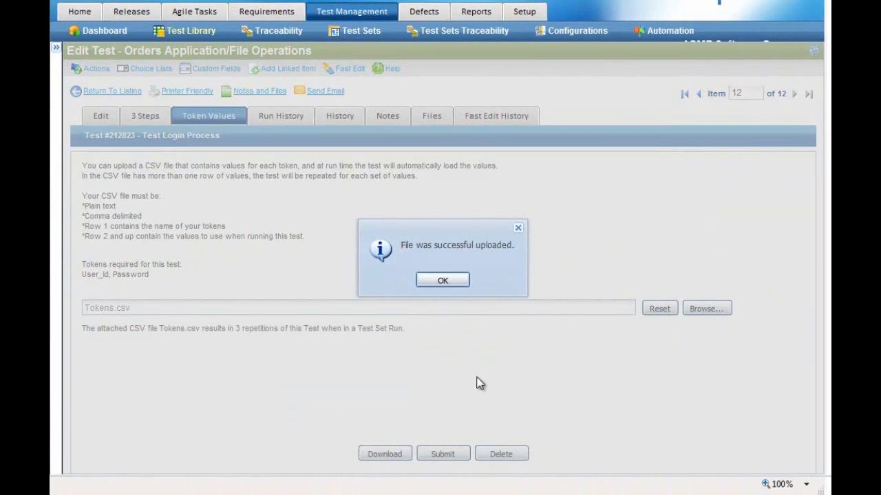
{"action": "left_click", "coordinate": [446, 280]}
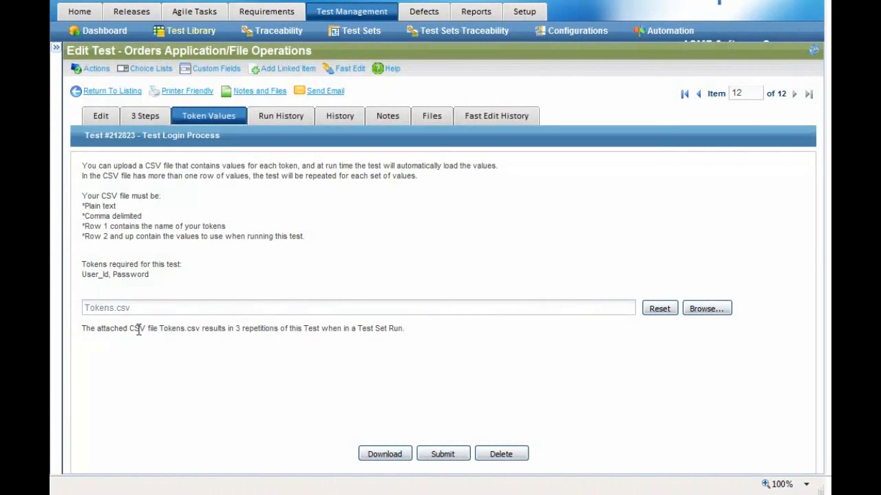
{"action": "double_click", "coordinate": [171, 329]}
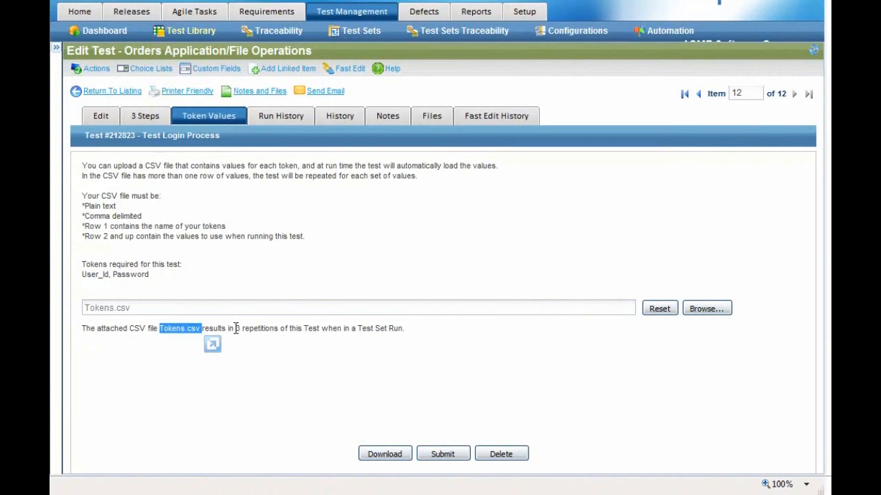
{"action": "left_click_drag", "start_coordinate": [235, 329], "coordinate": [289, 331]}
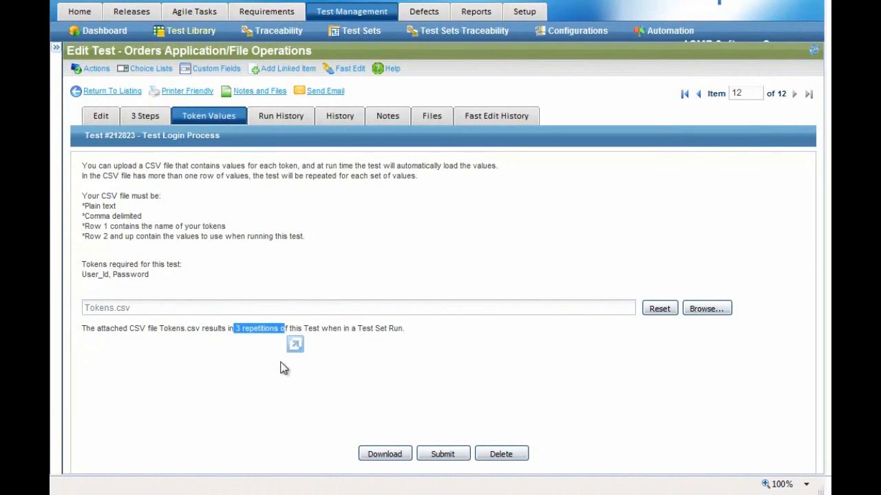
{"action": "left_click", "coordinate": [240, 360]}
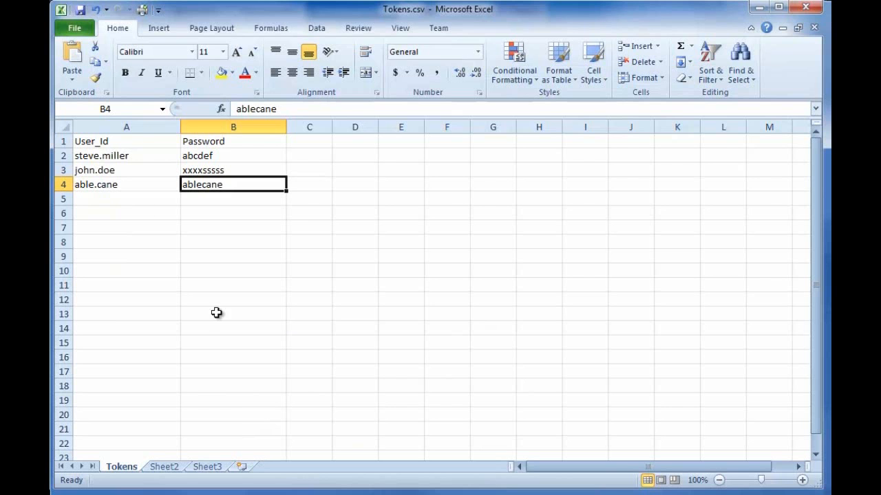
Add a fourth user id and password row, save Tokens.csv as CSV, and reselect it for upload.
{"action": "left_click", "coordinate": [134, 198]}
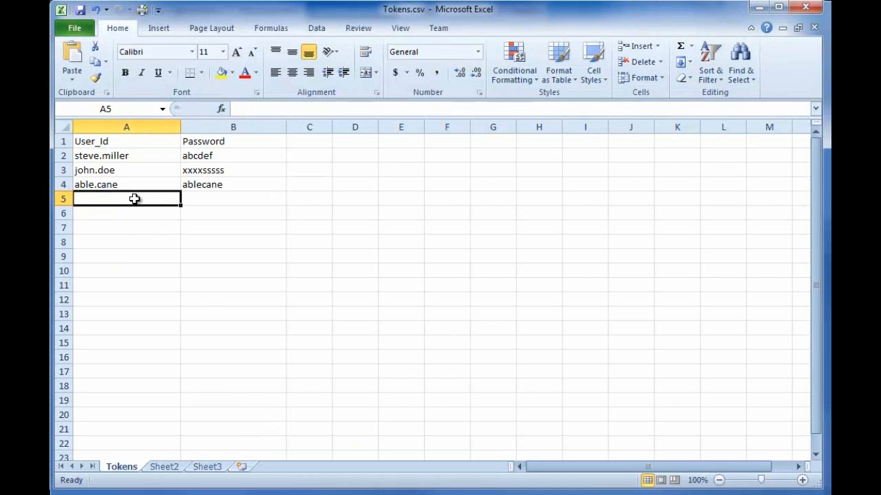
{"action": "key", "text": "Tab"}
{"action": "type", "text": "mypassword"}
{"action": "left_click", "coordinate": [79, 10]}
{"action": "left_click", "coordinate": [454, 278]}
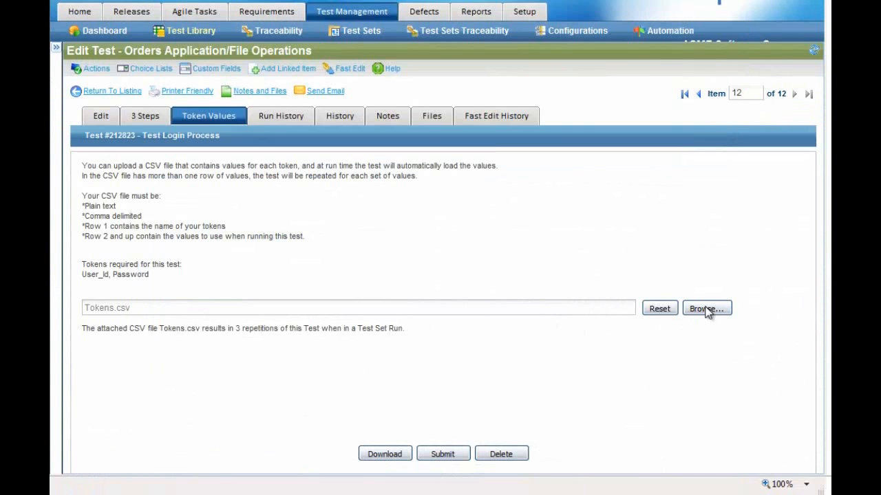
{"action": "left_click", "coordinate": [706, 310]}
{"action": "key", "text": "Return"}
Submit the updated Tokens.csv, confirm 4 repetitions, then start and cancel a CSV download.
{"action": "left_click", "coordinate": [465, 456]}
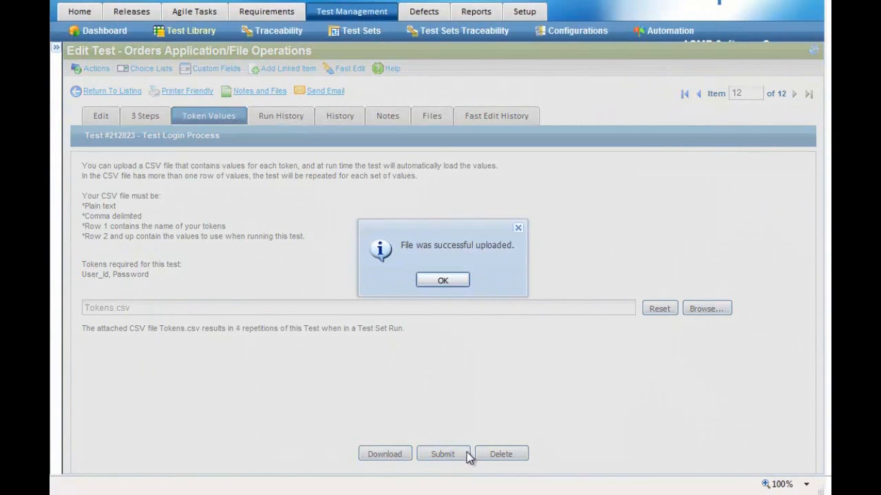
{"action": "key", "text": "Return"}
{"action": "left_click_drag", "start_coordinate": [235, 331], "coordinate": [259, 329]}
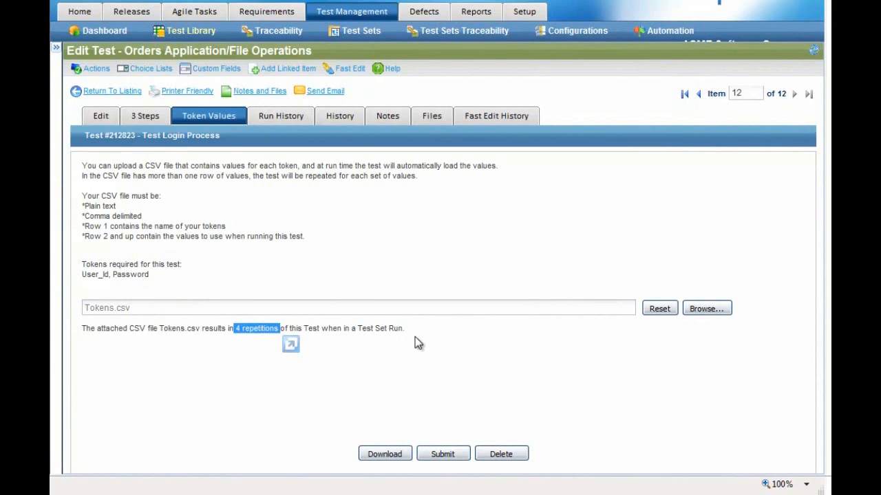
{"action": "left_click", "coordinate": [422, 358]}
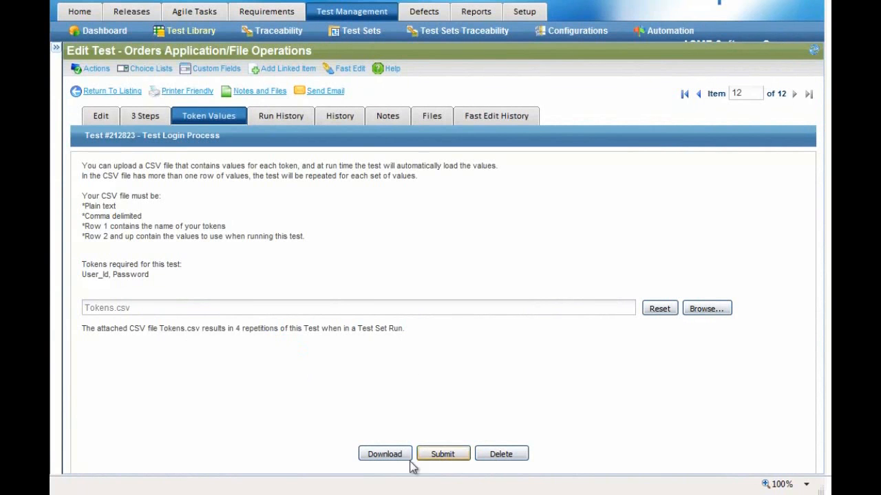
{"action": "left_click", "coordinate": [385, 456]}
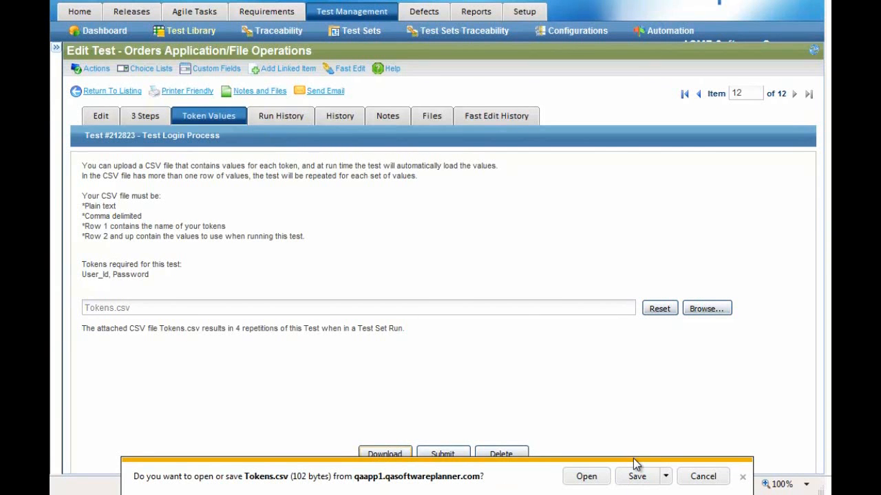
{"action": "left_click", "coordinate": [703, 477]}
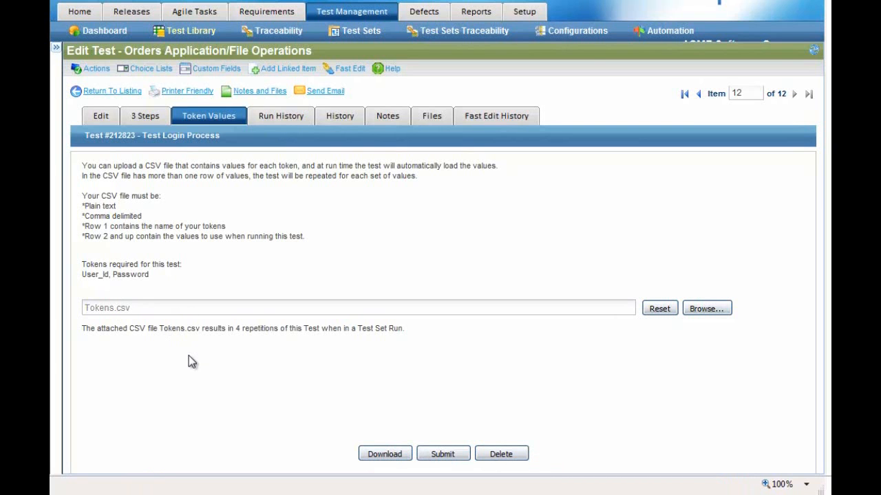
Reopen Test Login Process from the Test Library and review its three tokenized steps and 4-repetition token values.
{"action": "left_click", "coordinate": [190, 30]}
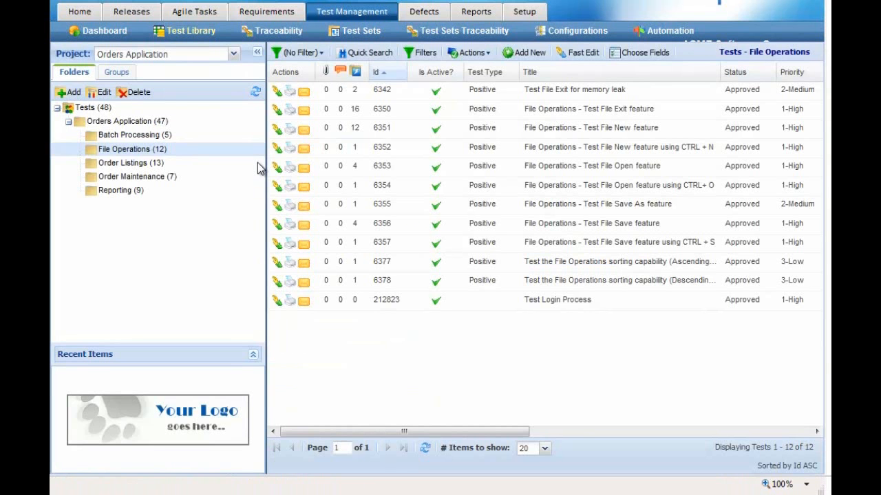
{"action": "left_click", "coordinate": [554, 303]}
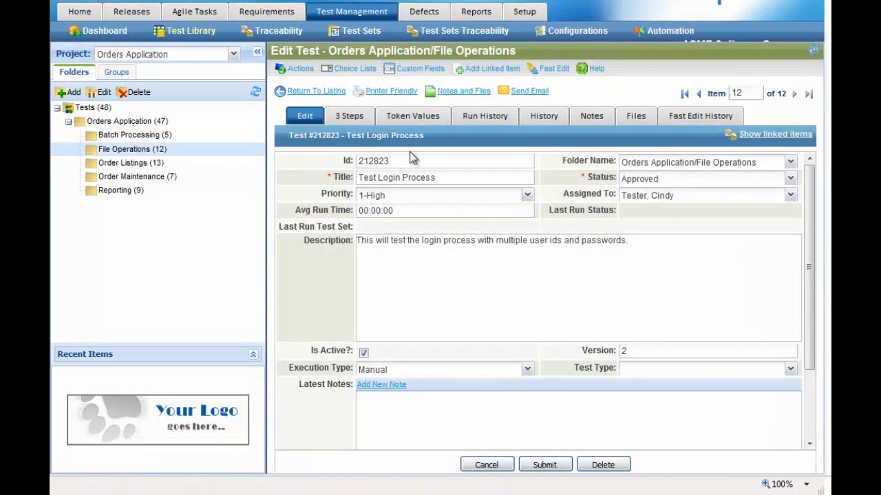
{"action": "left_click", "coordinate": [349, 116]}
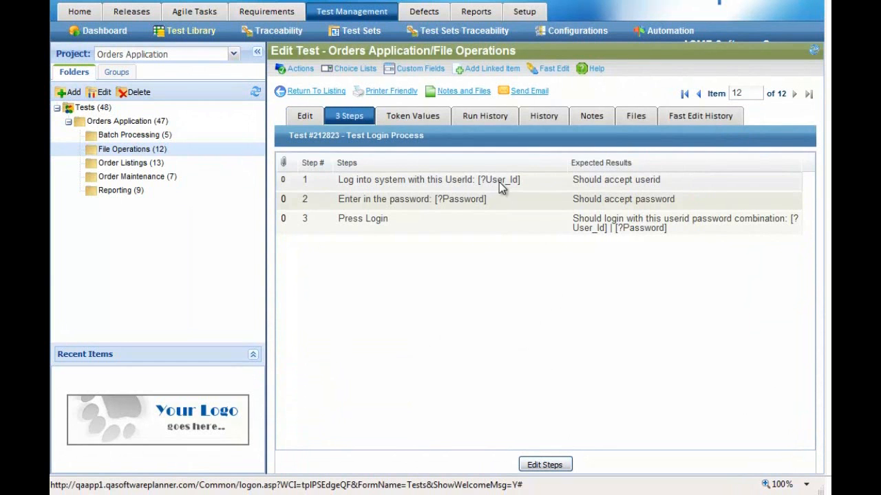
{"action": "left_click", "coordinate": [427, 120]}
{"action": "left_click_drag", "start_coordinate": [437, 328], "coordinate": [485, 329]}
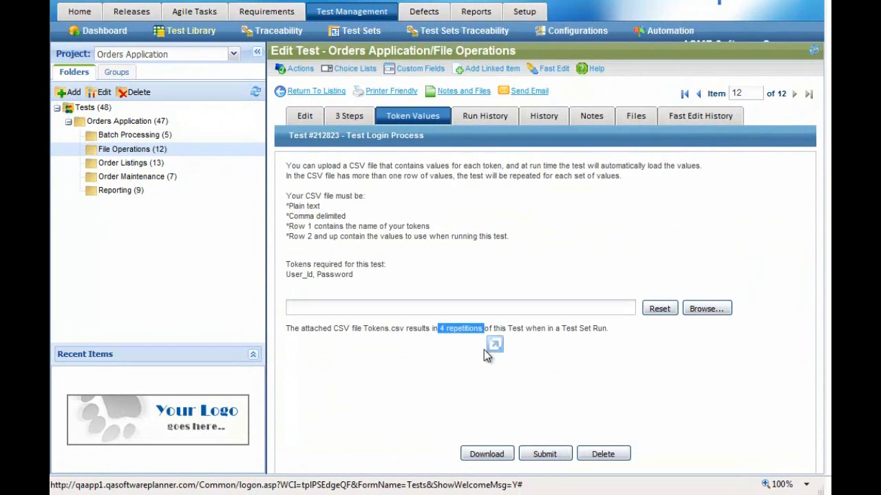
{"action": "left_click", "coordinate": [448, 361]}
Show the 3 Tests list (Add, Edit, Delete Order) of the Order Maintenance Regression test set.
{"action": "left_click", "coordinate": [355, 30]}
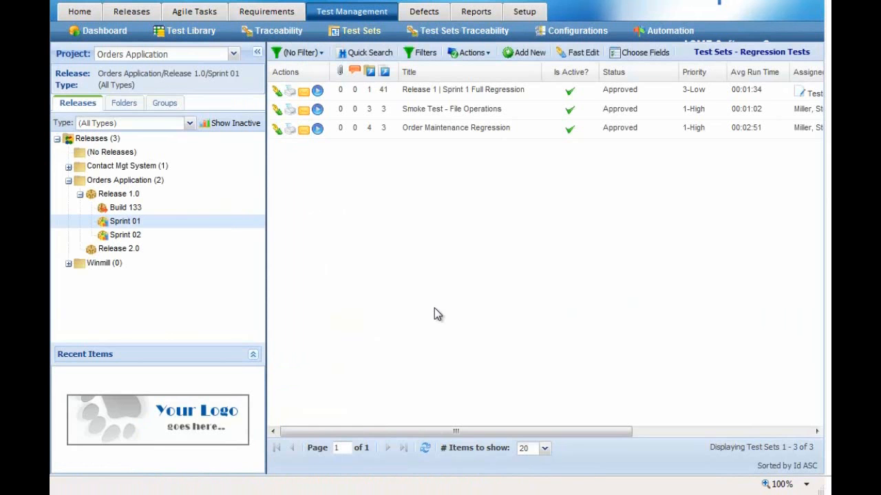
{"action": "left_click", "coordinate": [121, 103]}
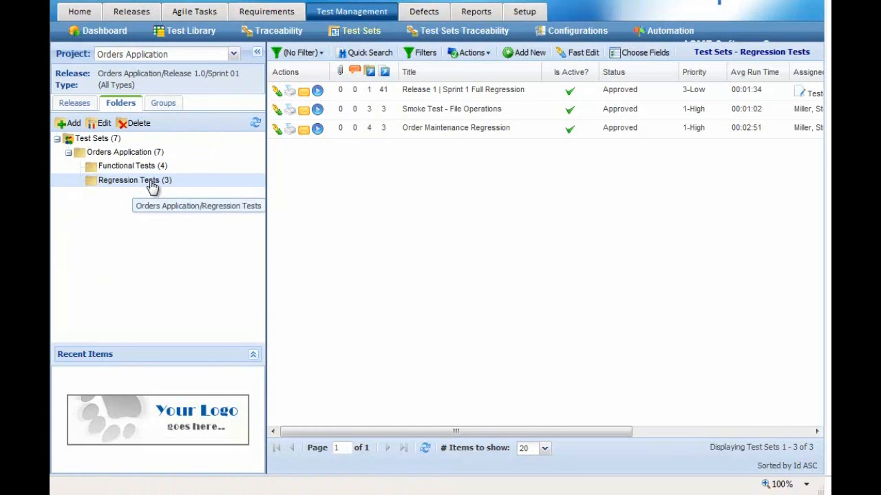
{"action": "left_click", "coordinate": [485, 129]}
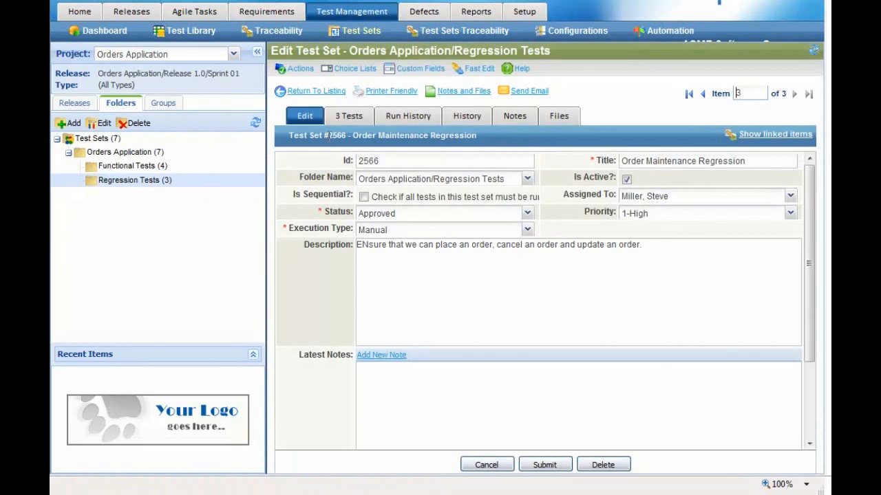
{"action": "left_click", "coordinate": [348, 117]}
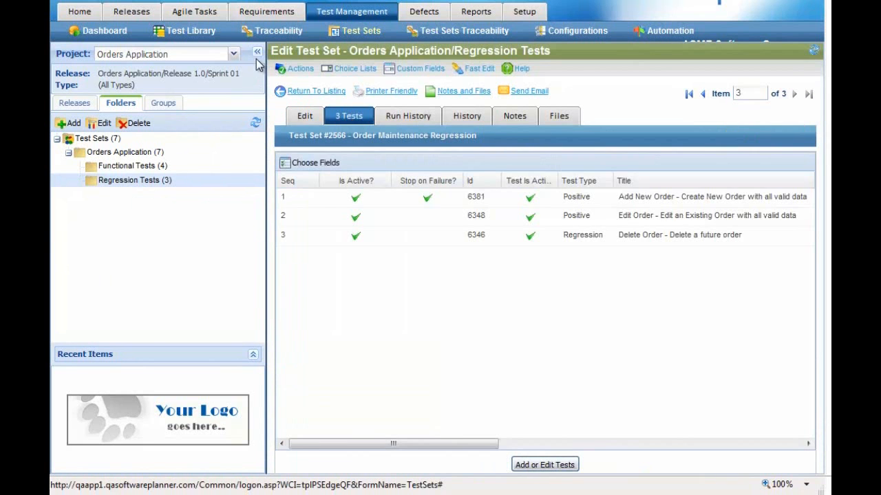
{"action": "left_click", "coordinate": [258, 52]}
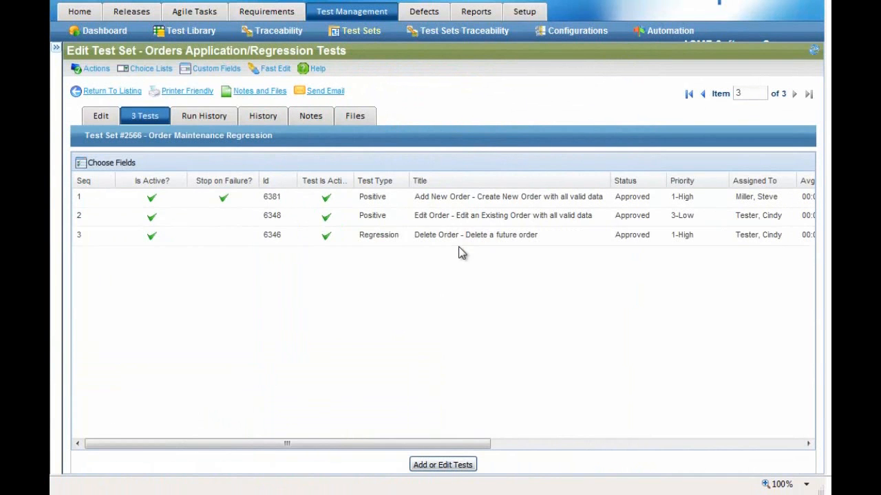
Add Test Login Process from the File Operations folder to the Order Maintenance Regression tests.
{"action": "left_click", "coordinate": [445, 467]}
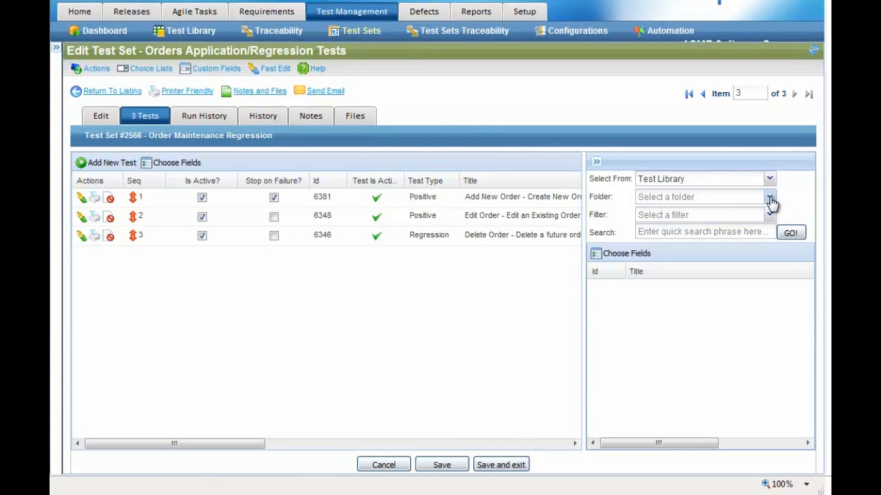
{"action": "left_click", "coordinate": [770, 199]}
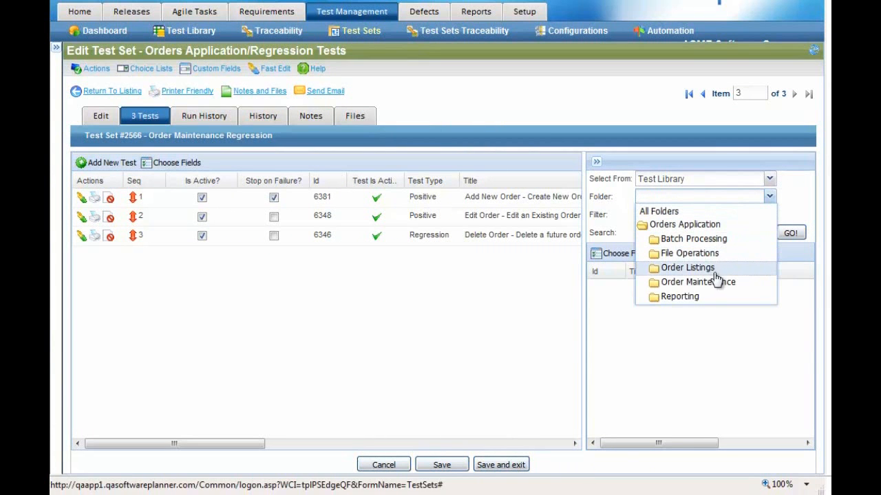
{"action": "left_click", "coordinate": [715, 254]}
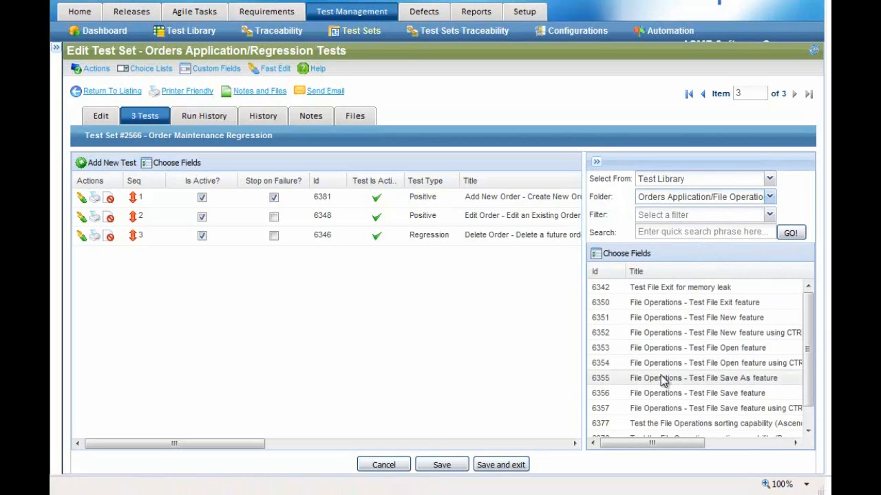
{"action": "left_click_drag", "start_coordinate": [810, 305], "coordinate": [806, 385]}
{"action": "left_click_drag", "start_coordinate": [651, 430], "coordinate": [232, 204]}
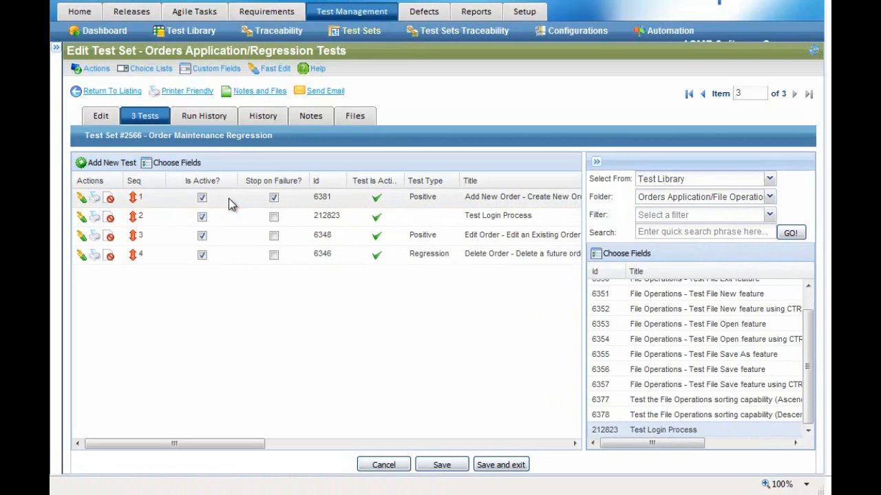
Move Test Login Process to Seq 1, save the test set, and return to the listing.
{"action": "left_click_drag", "start_coordinate": [136, 199], "coordinate": [132, 224]}
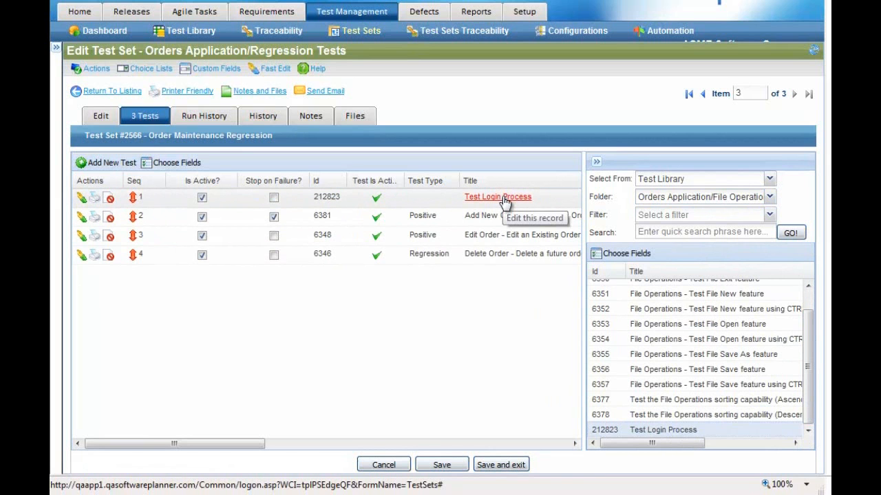
{"action": "left_click", "coordinate": [441, 466]}
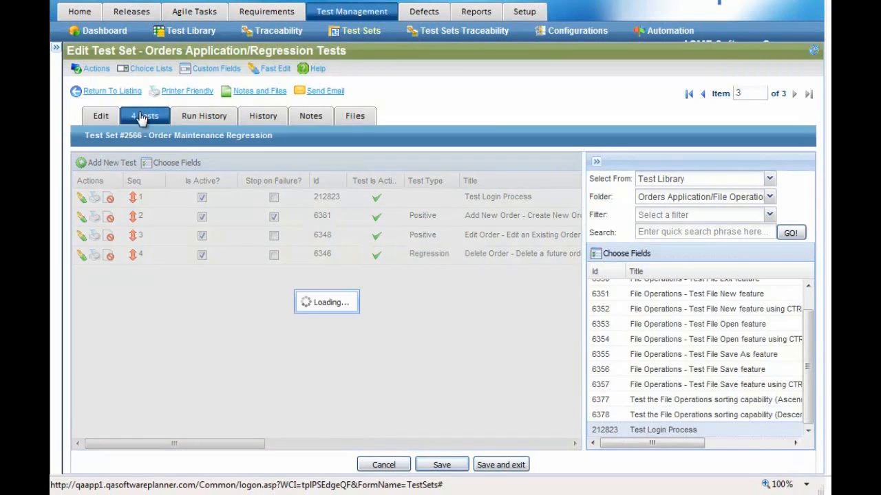
{"action": "left_click", "coordinate": [128, 91]}
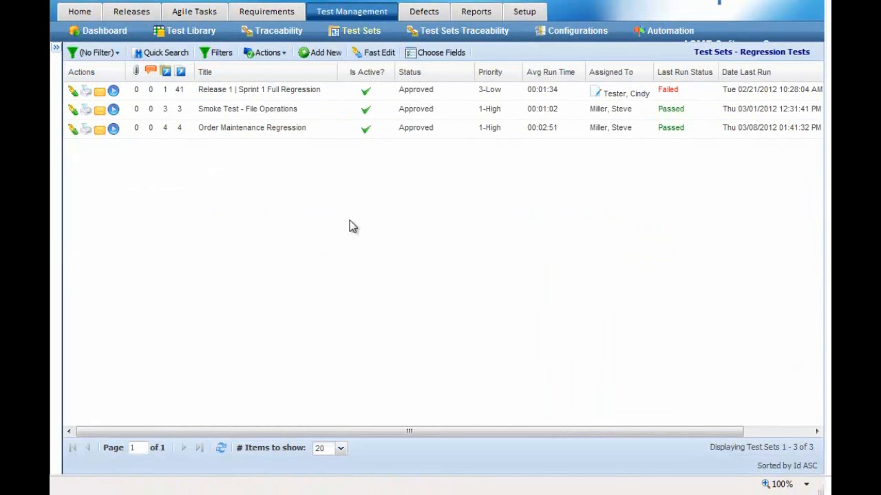
Run Order Maintenance Regression in Test Runner with the Windows 7 | IE 9 configuration.
{"action": "left_click", "coordinate": [113, 128]}
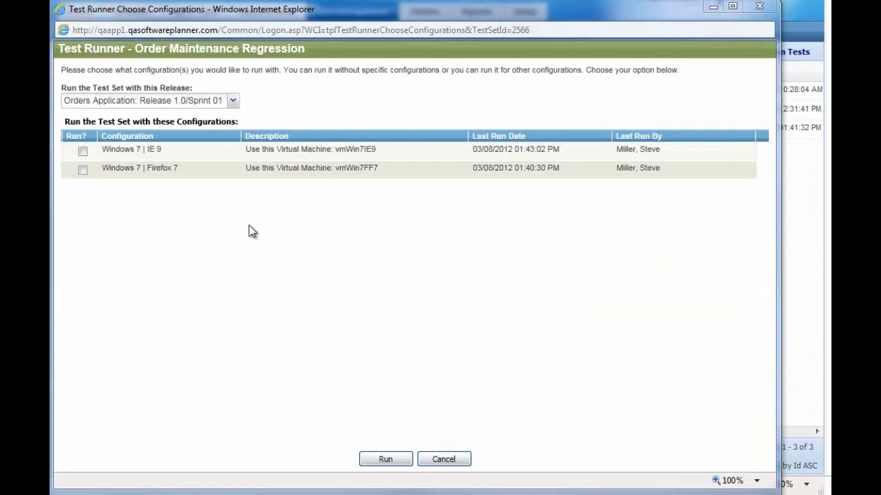
{"action": "left_click", "coordinate": [83, 153]}
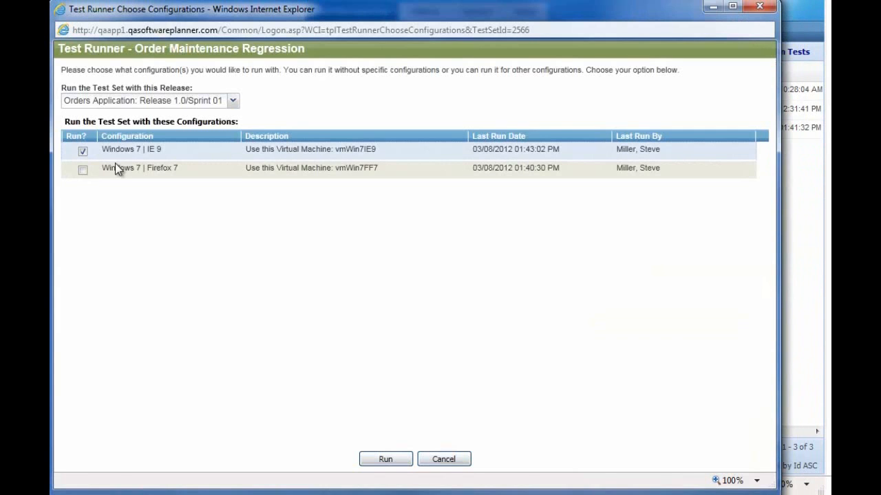
{"action": "left_click", "coordinate": [392, 460]}
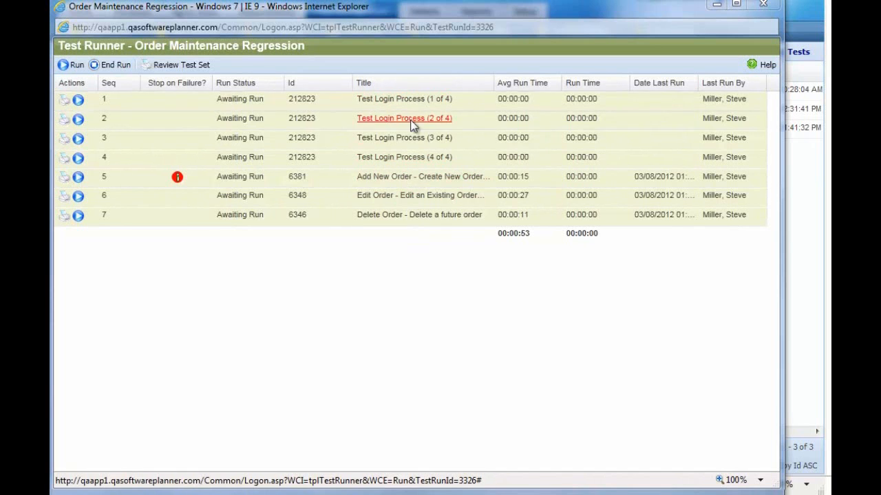
Pass all steps of Test Login Process iterations 1 to 3, reaching repetition 4 of 4.
{"action": "left_click", "coordinate": [78, 99]}
{"action": "left_click_drag", "start_coordinate": [448, 152], "coordinate": [434, 249]}
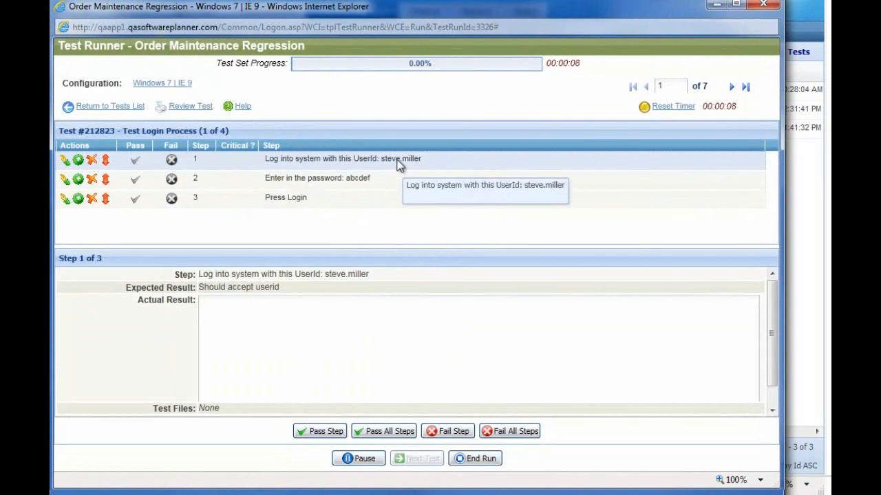
{"action": "left_click", "coordinate": [398, 435]}
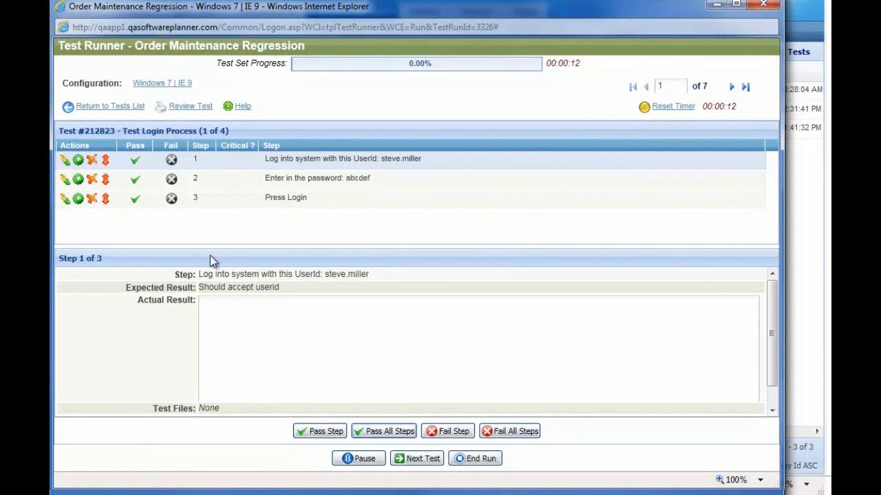
{"action": "left_click", "coordinate": [405, 458]}
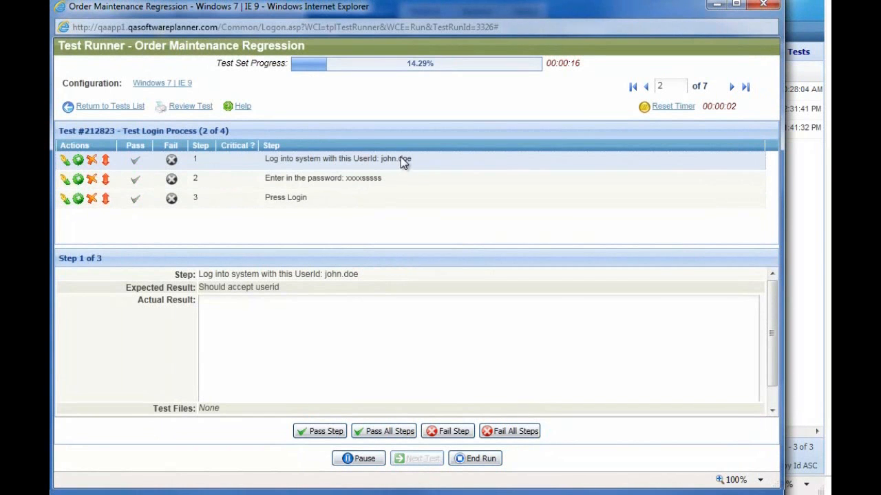
{"action": "left_click", "coordinate": [389, 432]}
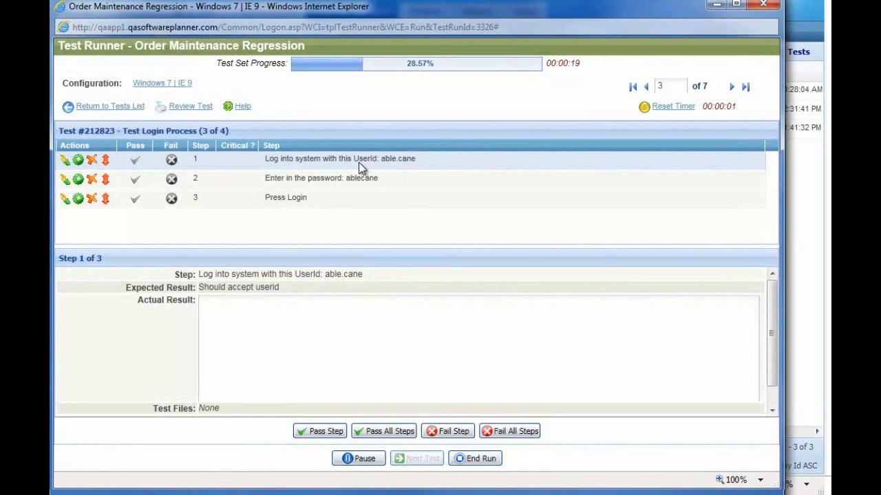
{"action": "left_click", "coordinate": [390, 431]}
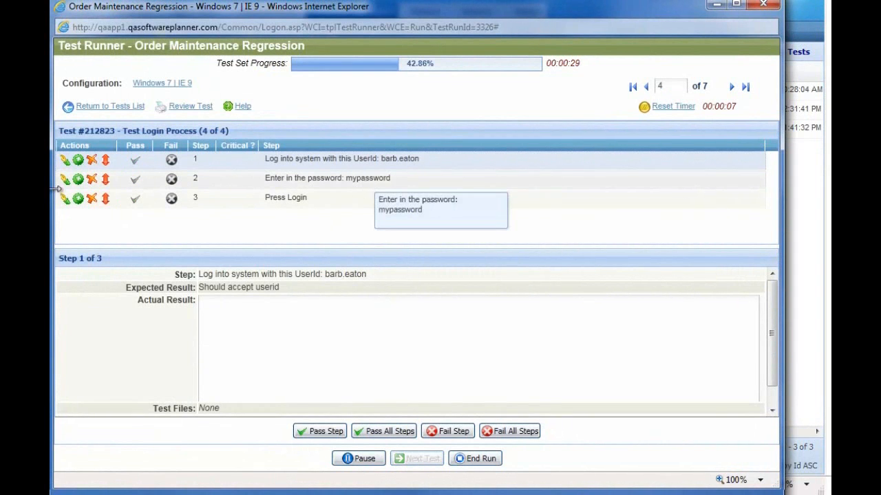
Insert 'new' into the password in step 2 of the fourth login iteration and pass all its steps.
{"action": "left_click", "coordinate": [64, 179]}
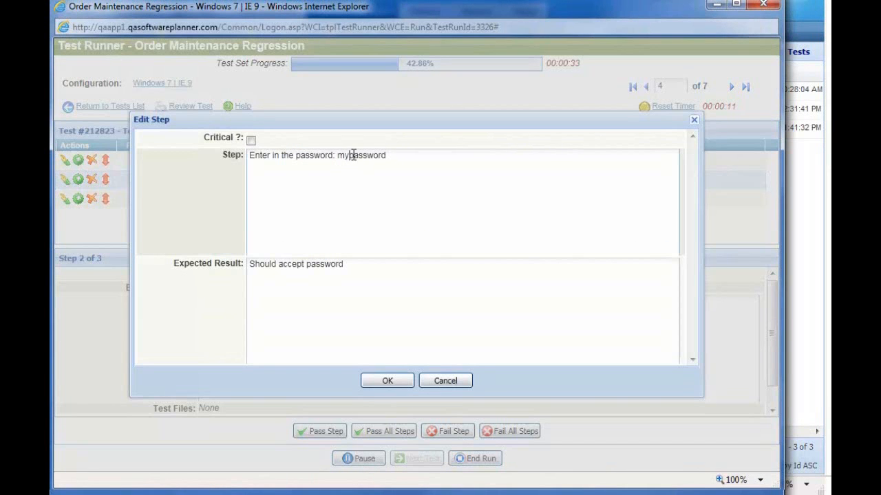
{"action": "type", "text": "new"}
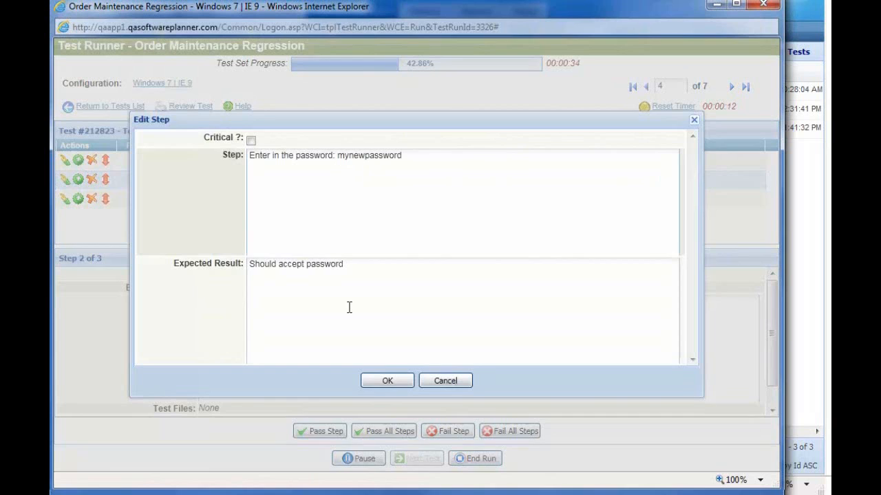
{"action": "left_click", "coordinate": [388, 381]}
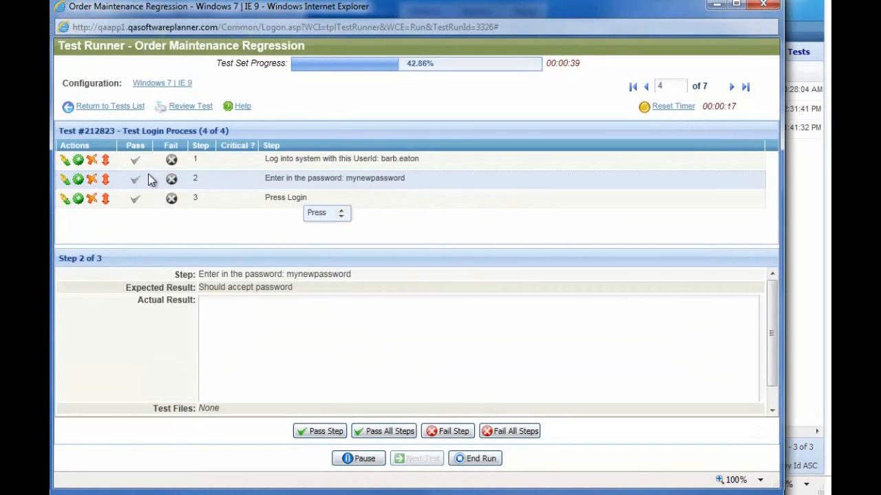
{"action": "left_click", "coordinate": [376, 436]}
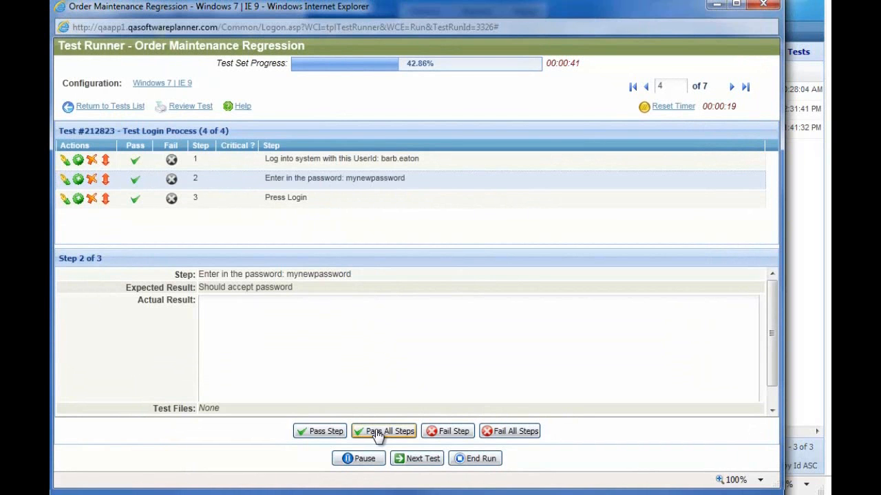
Pass all steps of Add New Order and close Test Runner.
{"action": "left_click", "coordinate": [421, 459]}
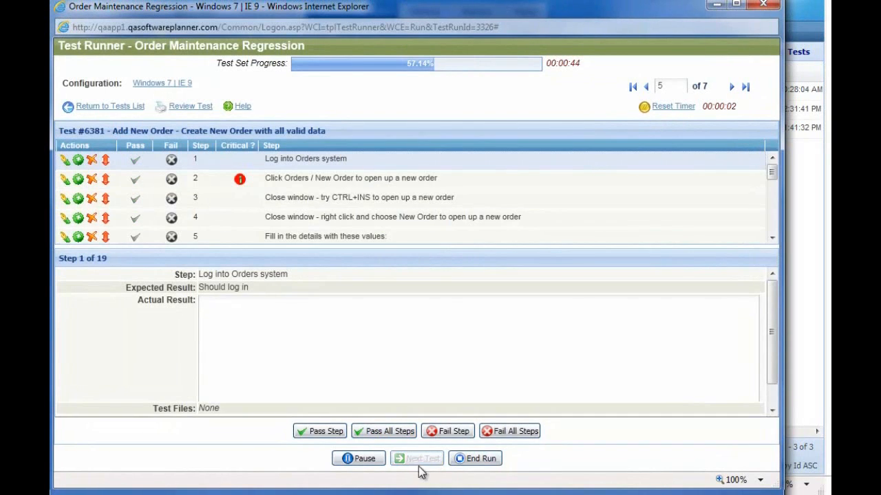
{"action": "left_click", "coordinate": [394, 435]}
{"action": "left_click", "coordinate": [393, 433]}
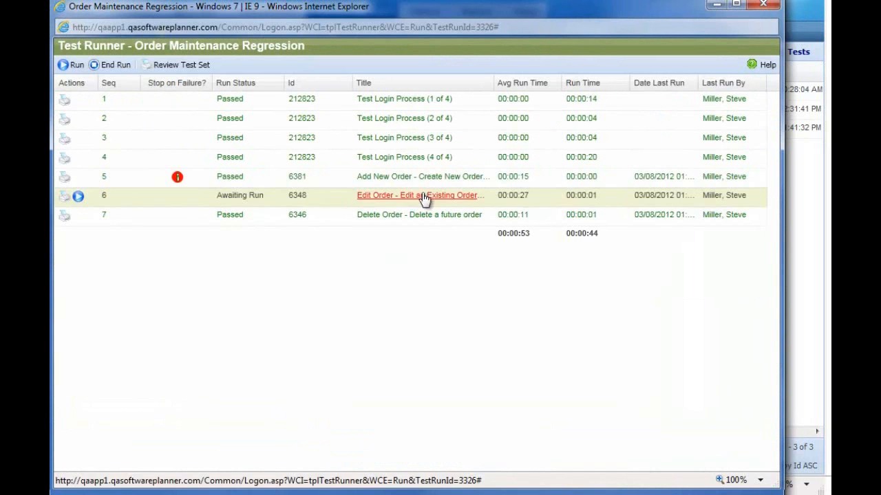
{"action": "left_click", "coordinate": [763, 4]}
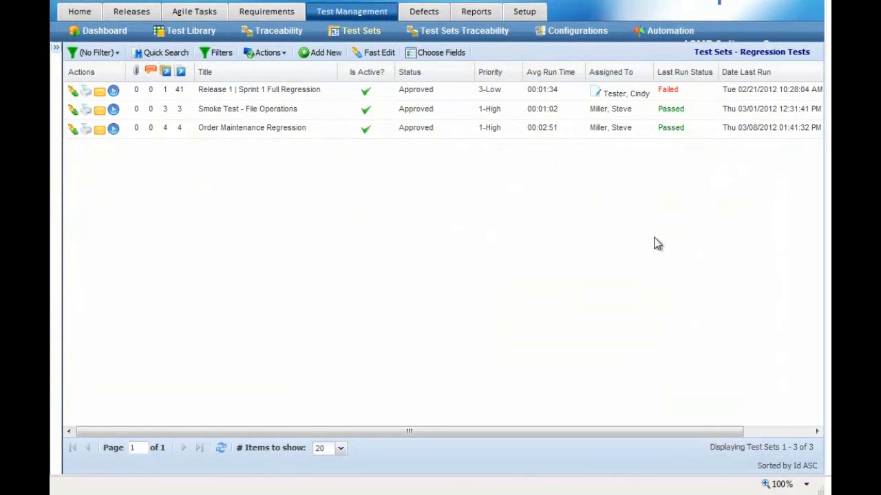